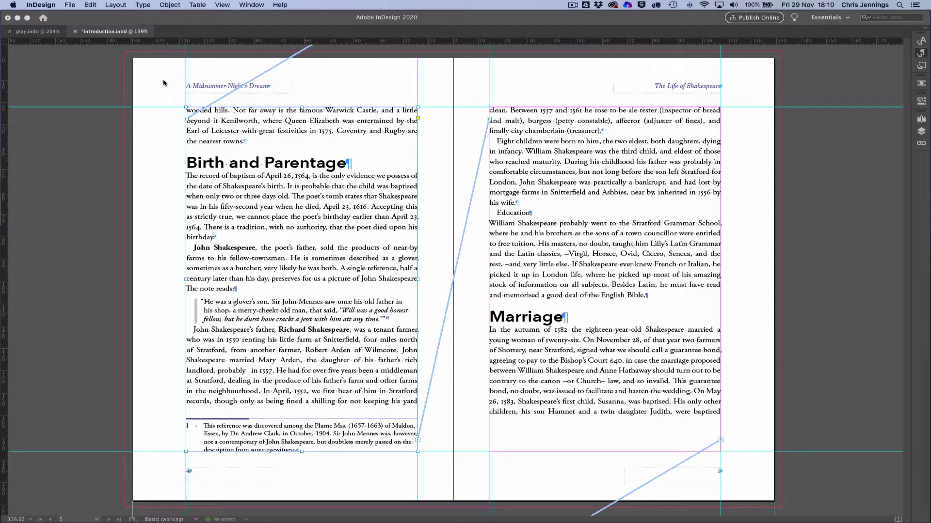
Step: Restore the panels and drag a horizontal guide level with the Birth and Parentage text's second line
key(Tab)
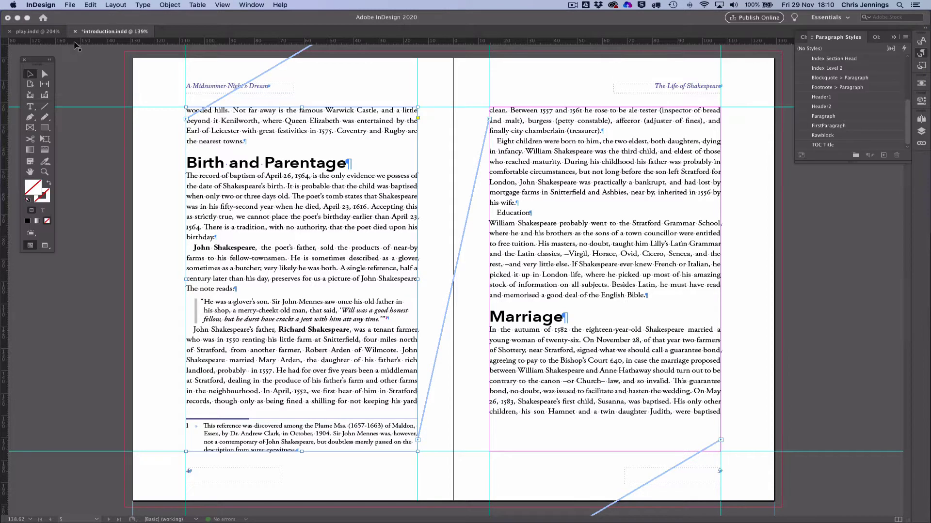
click(75, 45)
drag(72, 45, 110, 185)
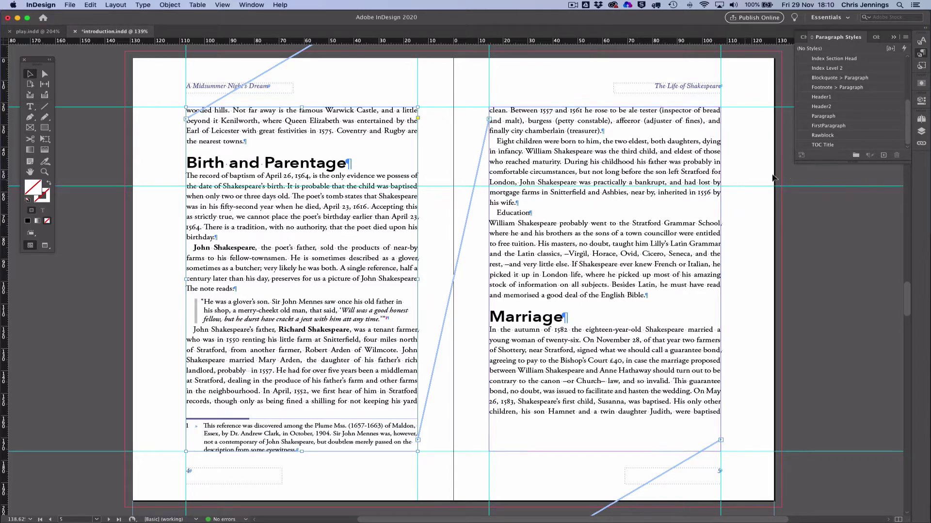
Step: Open the Paragraph style options to check its character formats and its Indents and Spacing, where Align to Grid is None
double_click(820, 117)
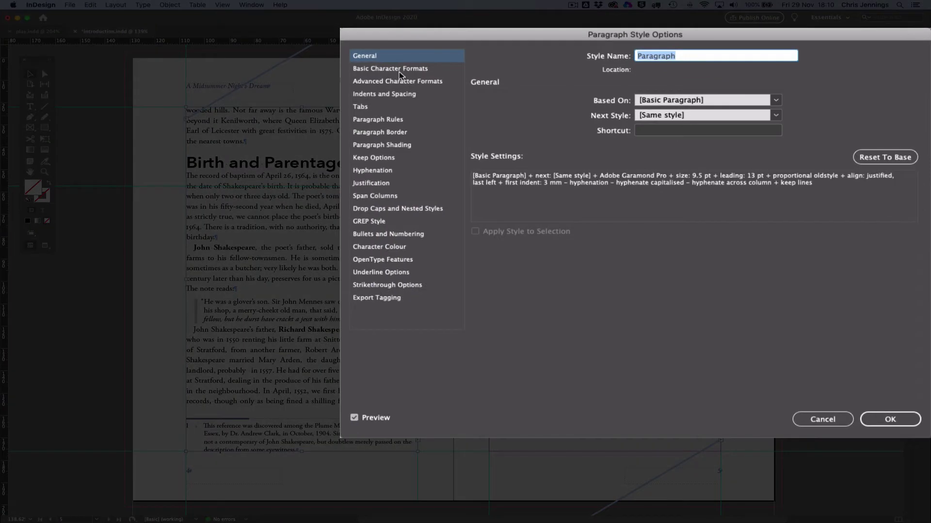
click(462, 111)
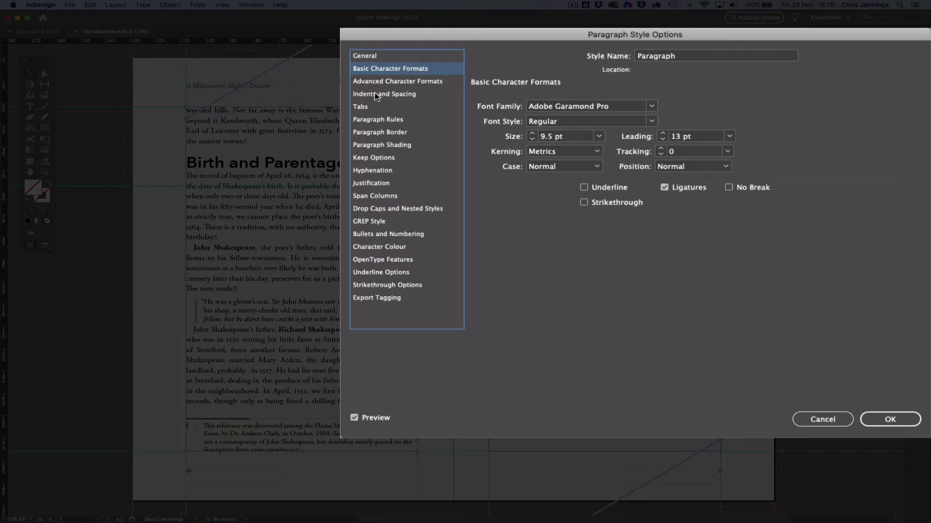
click(383, 94)
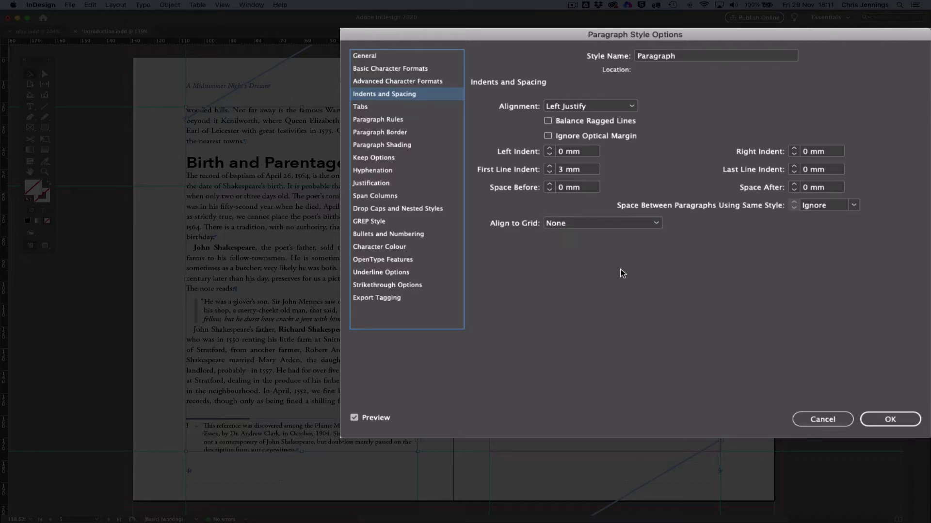
Step: Cancel the Paragraph style dialog and turn on View > Grids & Guides > Show Baseline Grid
click(823, 420)
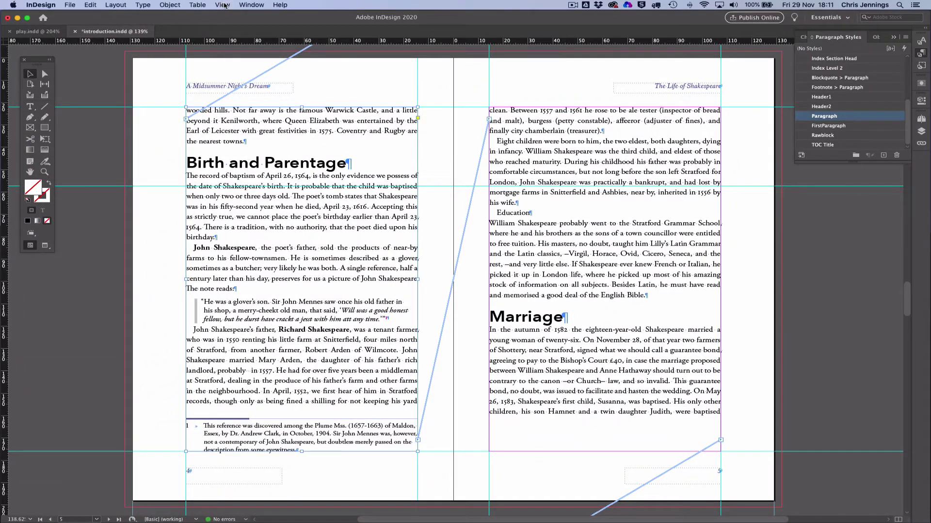
click(222, 5)
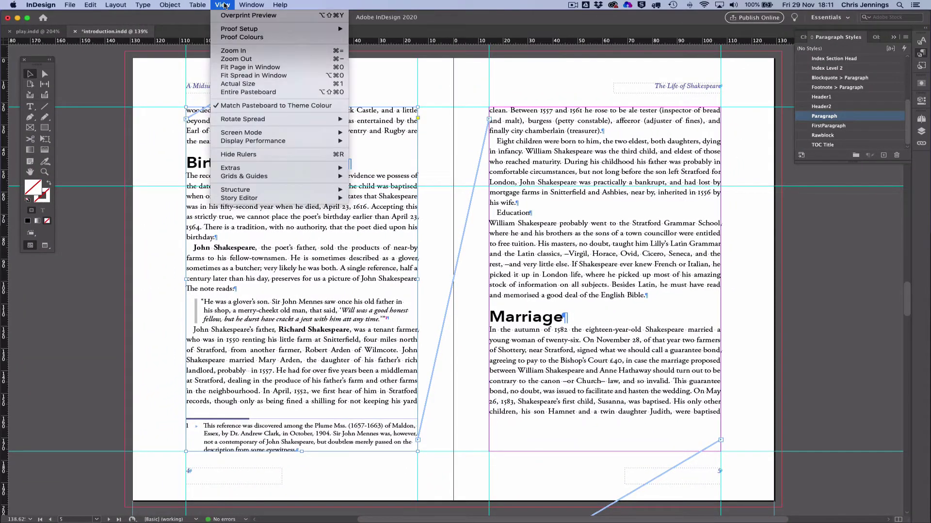
mouse_move(242, 4)
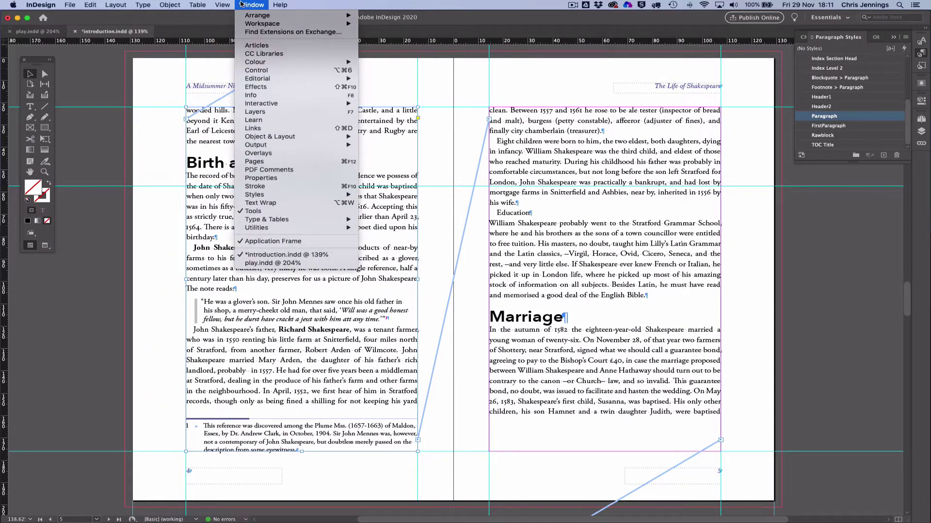
mouse_move(245, 177)
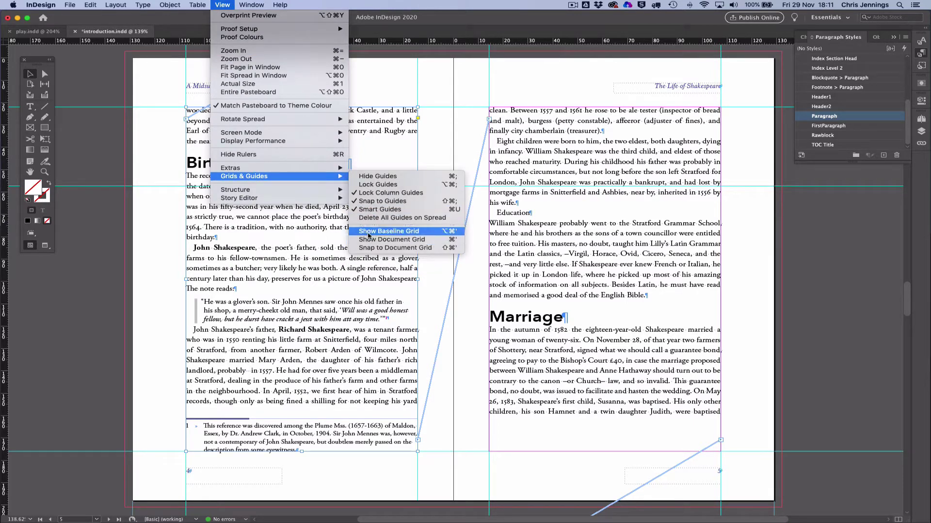
click(369, 232)
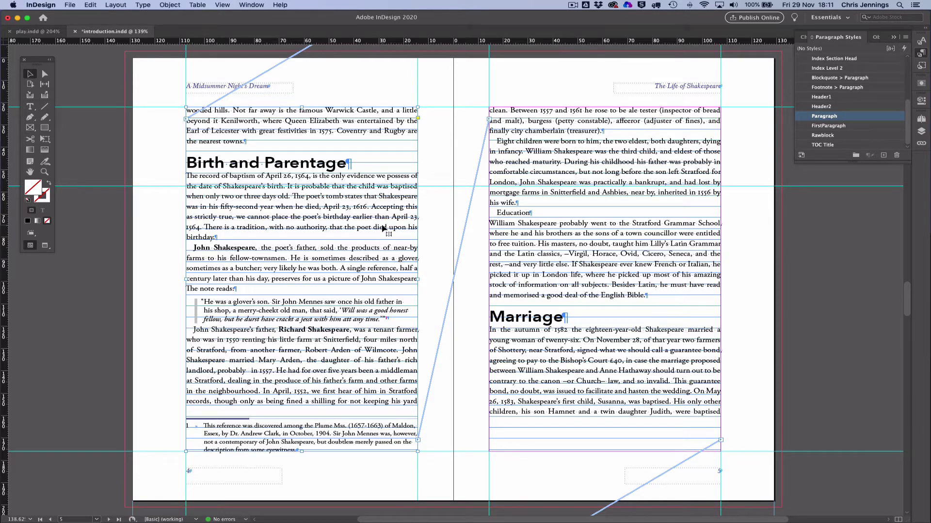
click(50, 6)
mouse_move(51, 24)
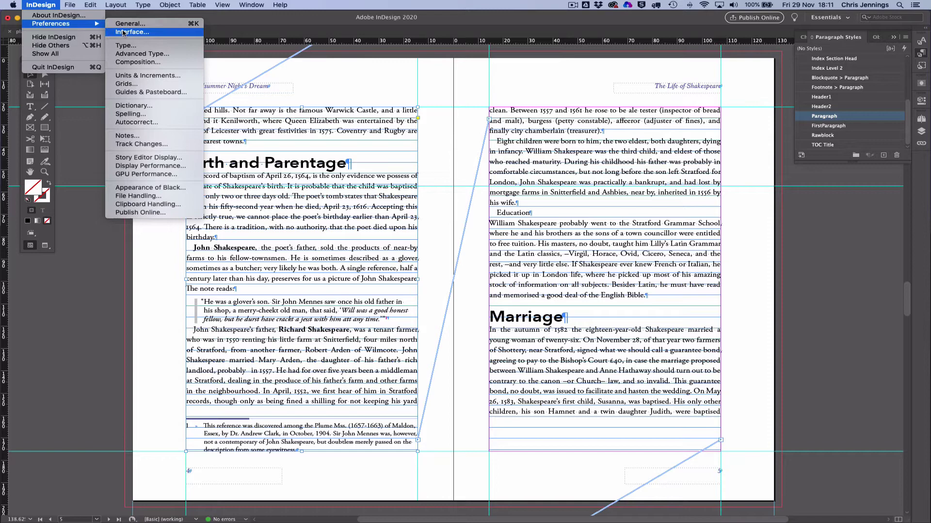
click(141, 92)
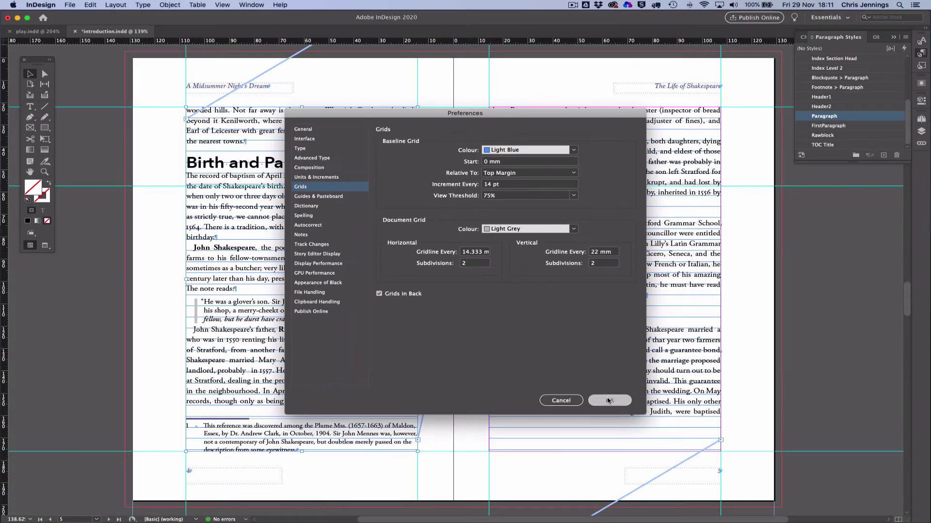
click(616, 401)
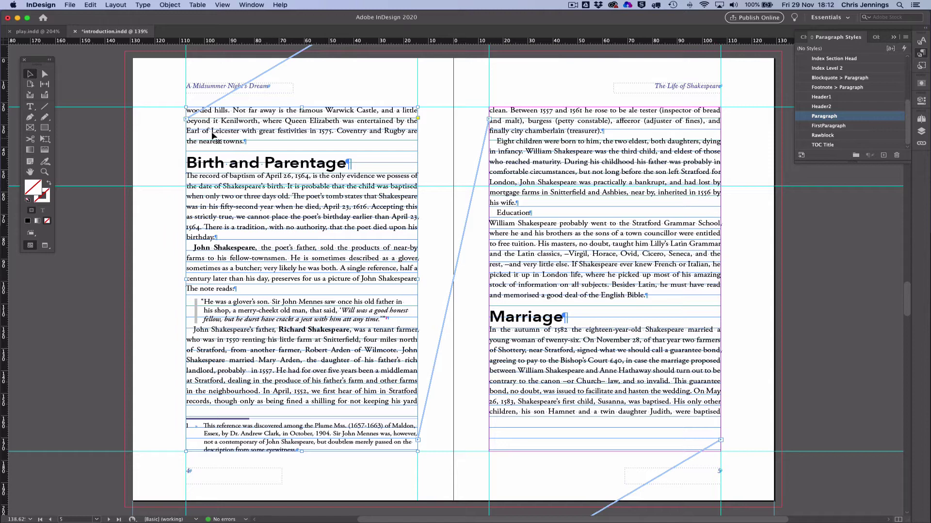
click(170, 5)
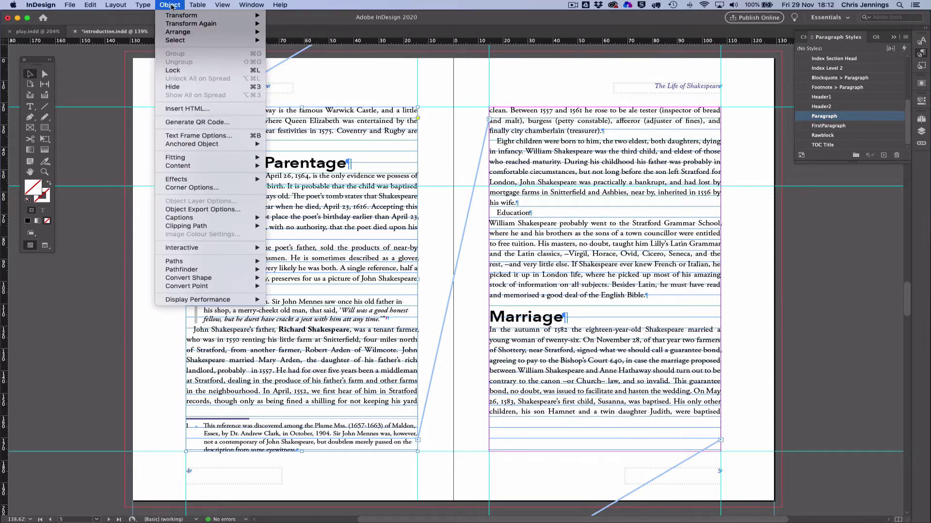
click(201, 137)
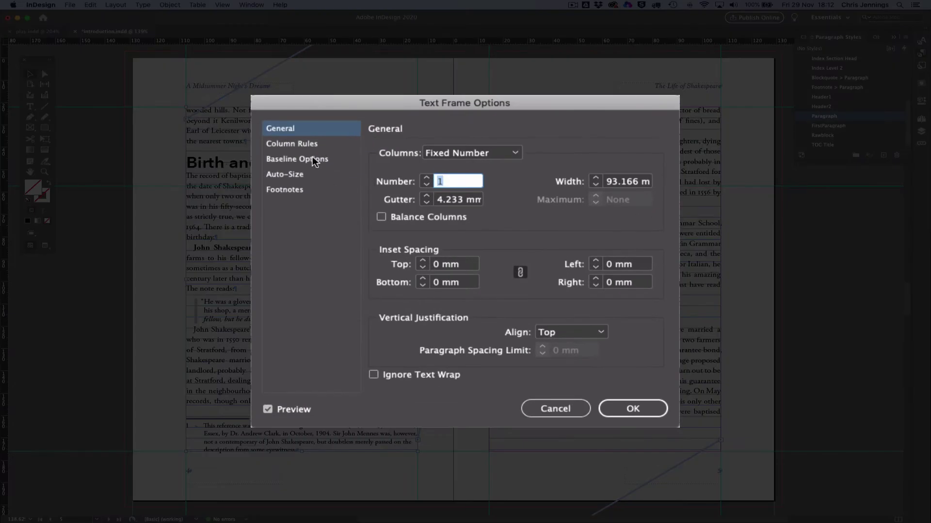
click(313, 159)
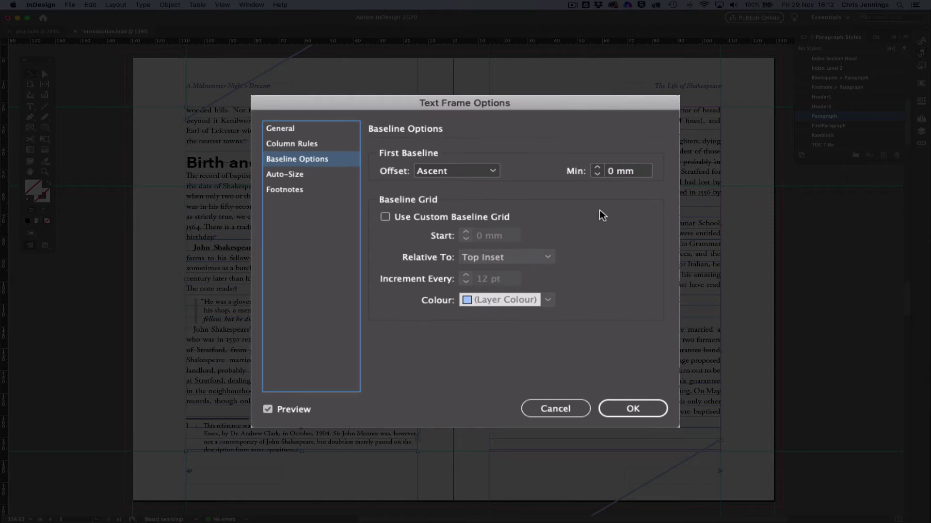
click(385, 217)
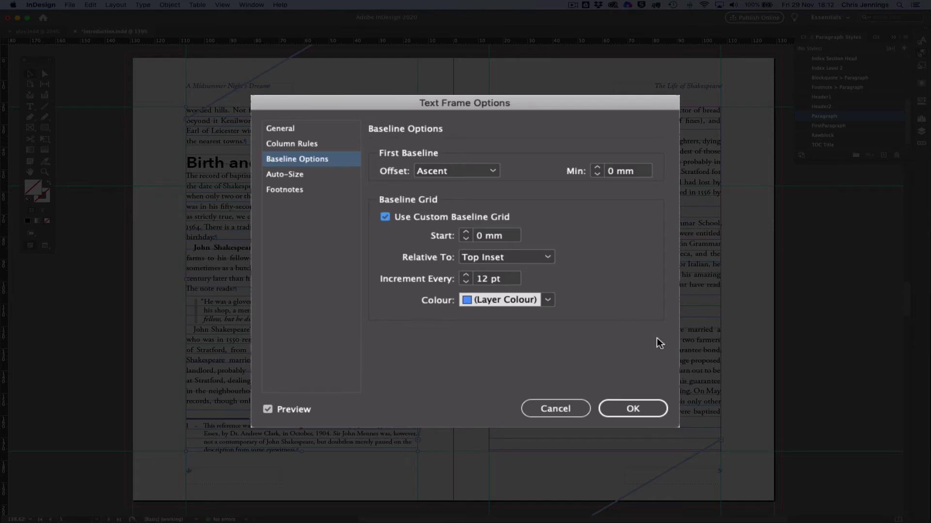
click(385, 217)
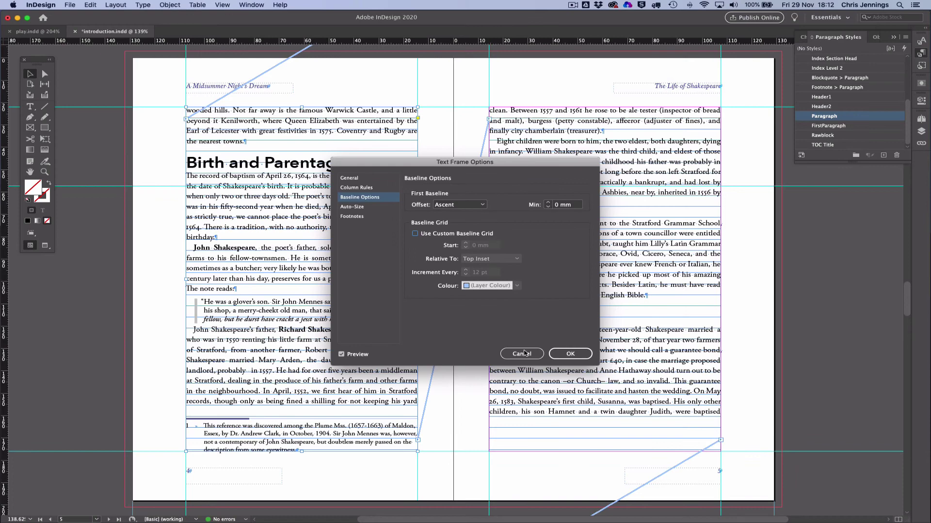
click(522, 354)
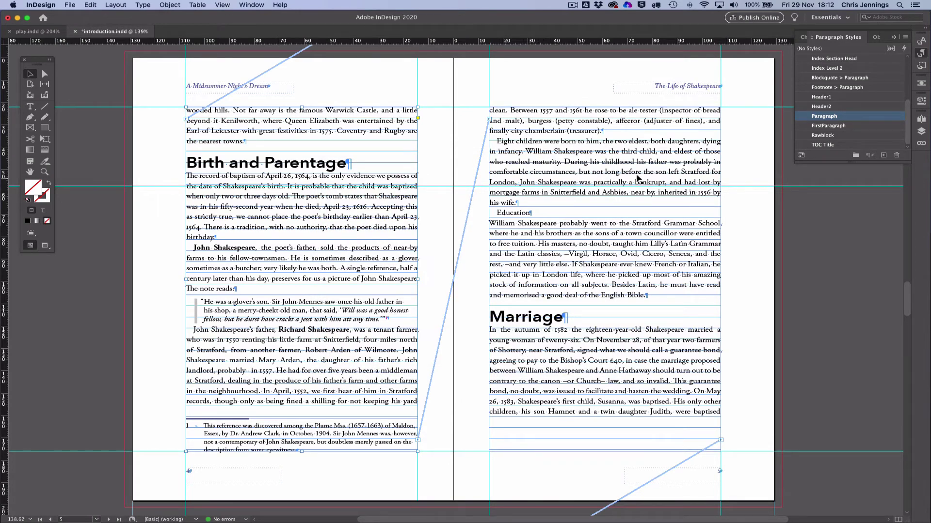
Step: Set the Paragraph style's Align to Grid option to All Lines
double_click(812, 116)
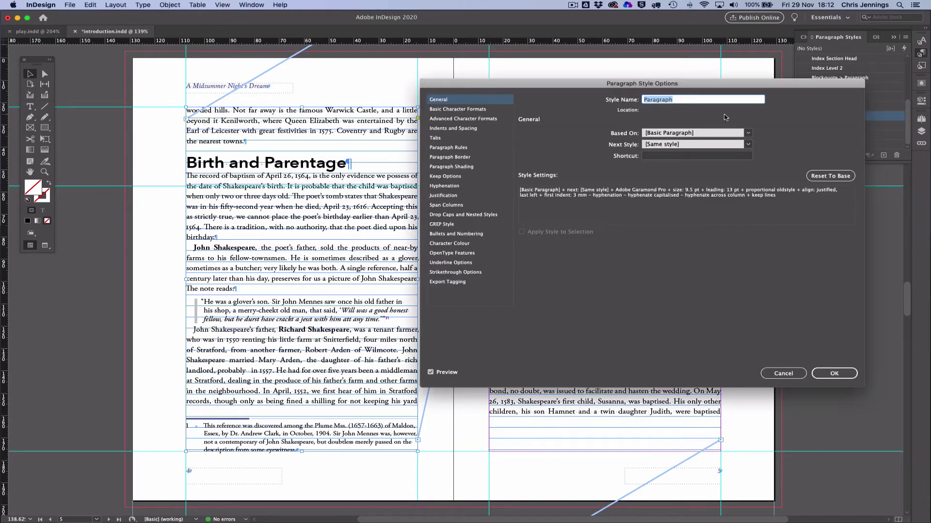
click(455, 128)
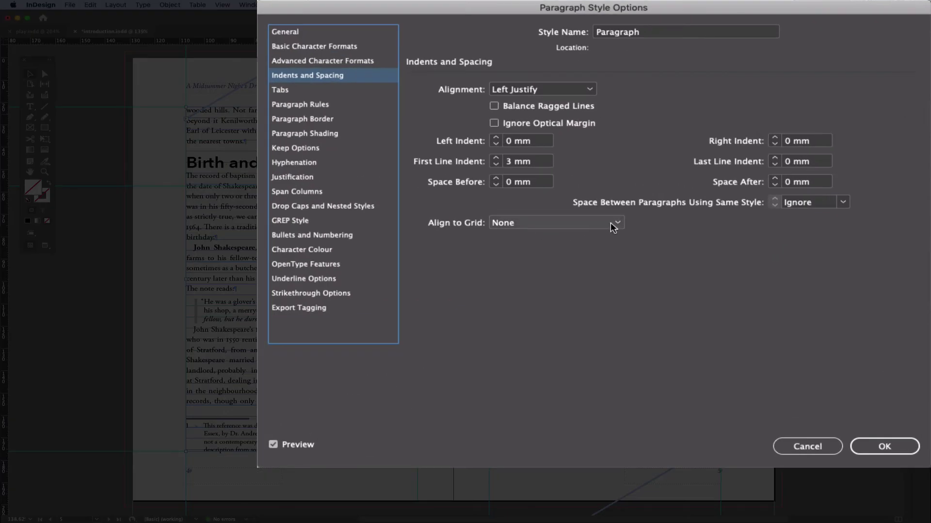
click(613, 224)
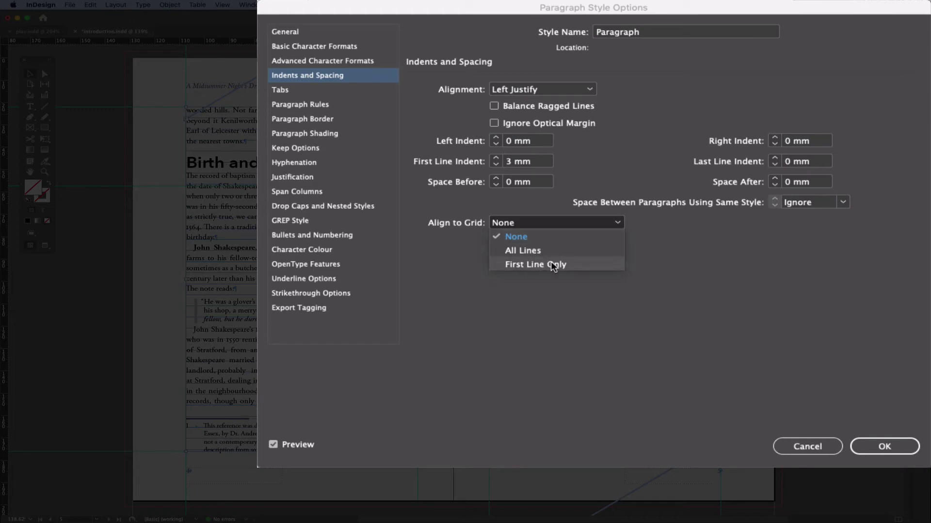
click(521, 250)
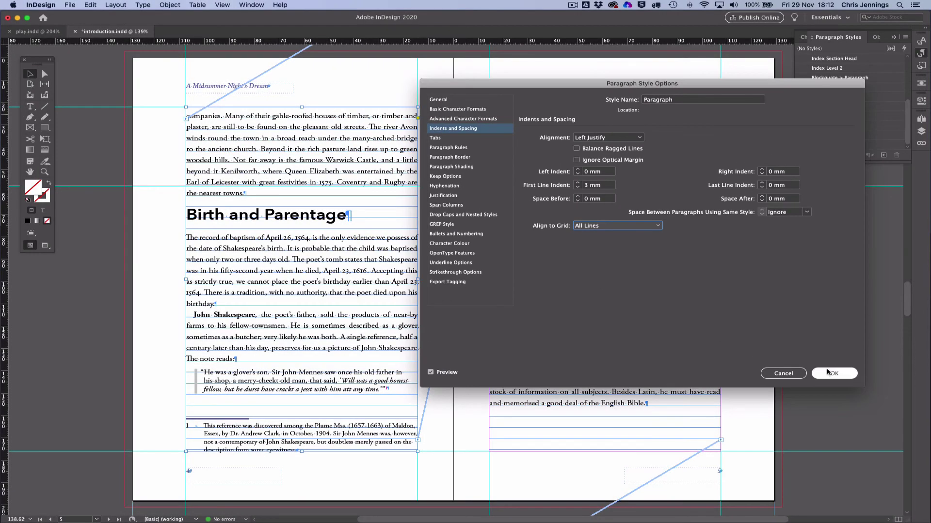
click(832, 374)
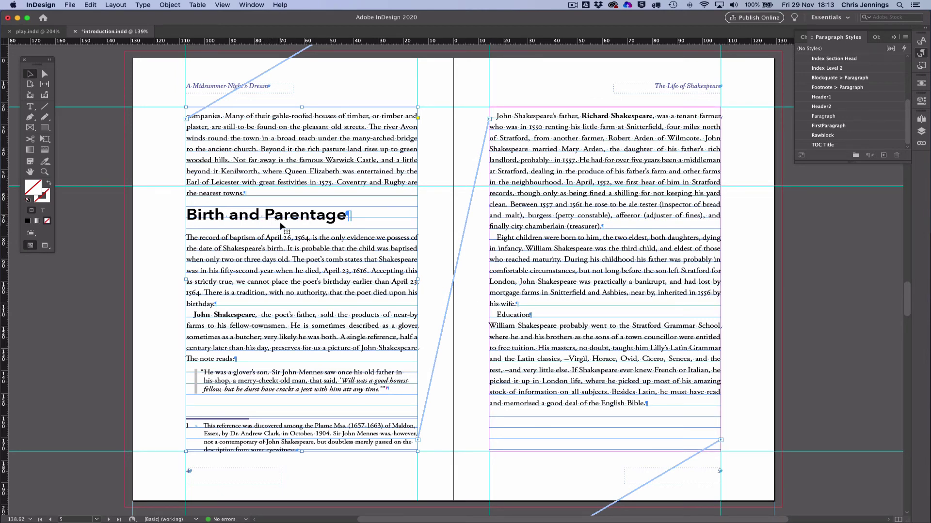
Step: Apply Header2 to the Education line and set Header2's Align to Grid to First Line Only
double_click(514, 322)
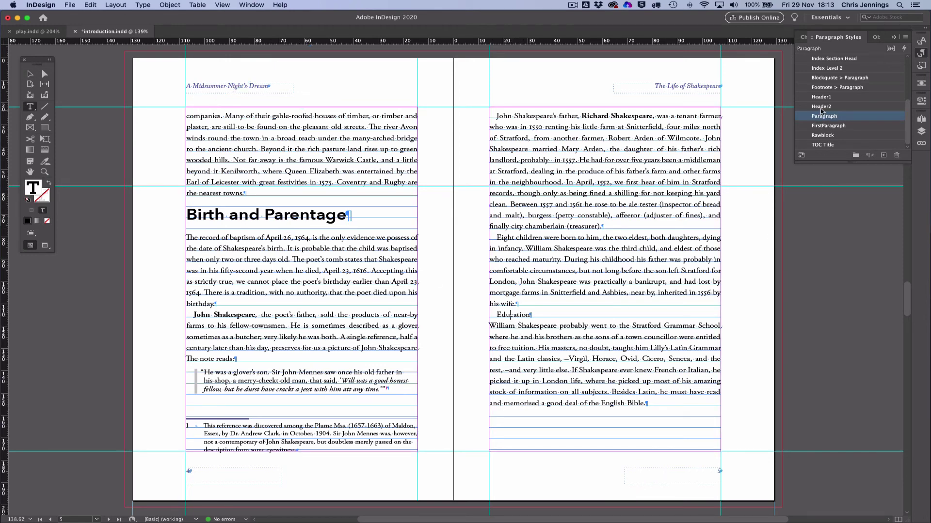
click(822, 107)
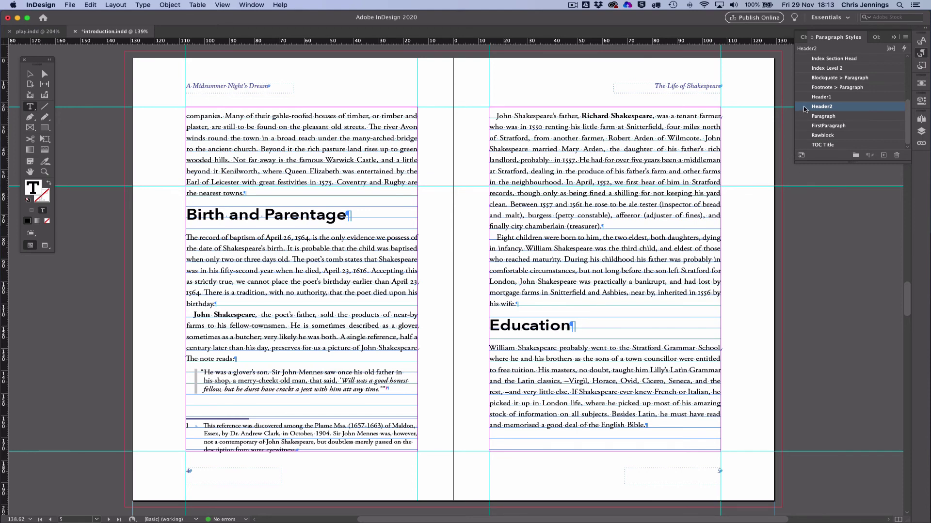
double_click(804, 107)
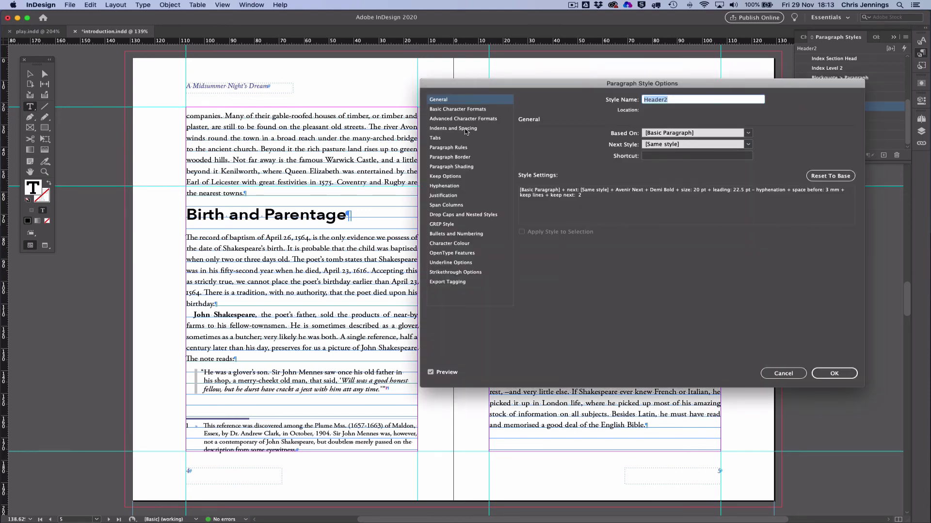
click(466, 128)
click(615, 226)
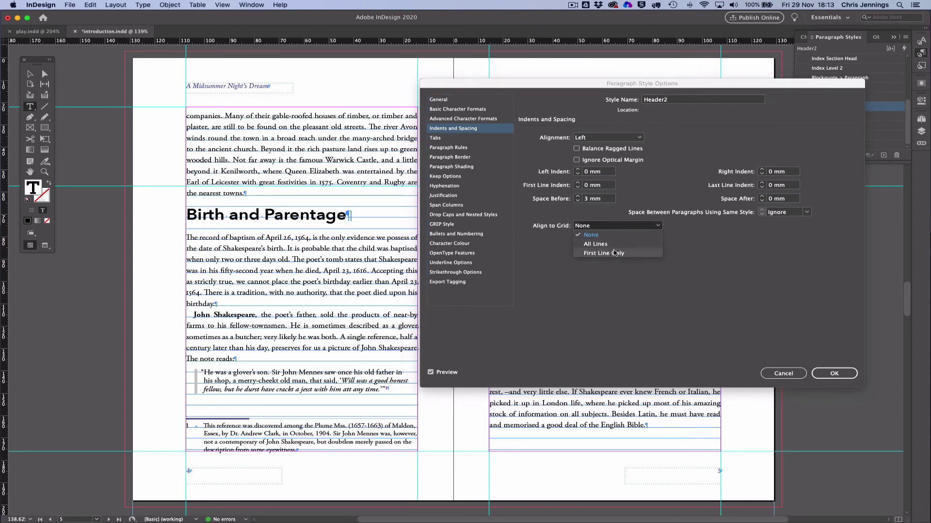
click(616, 253)
click(834, 373)
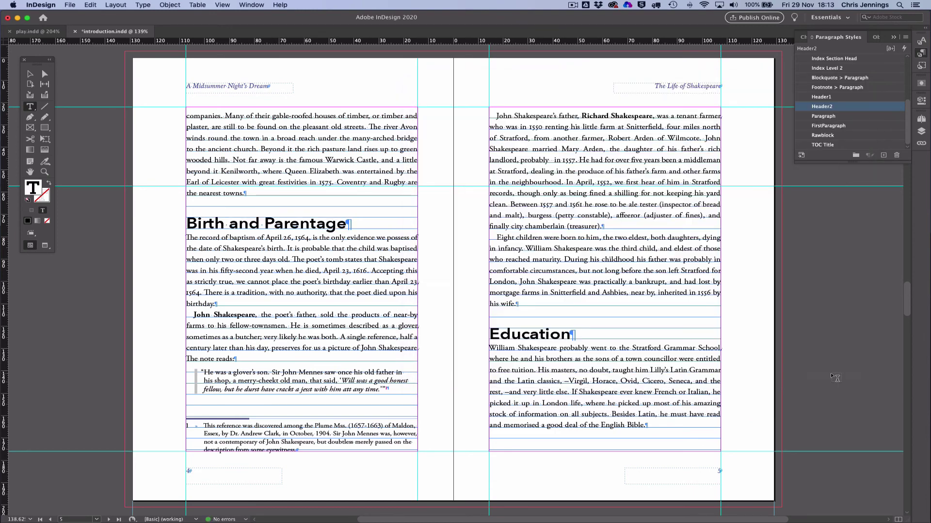